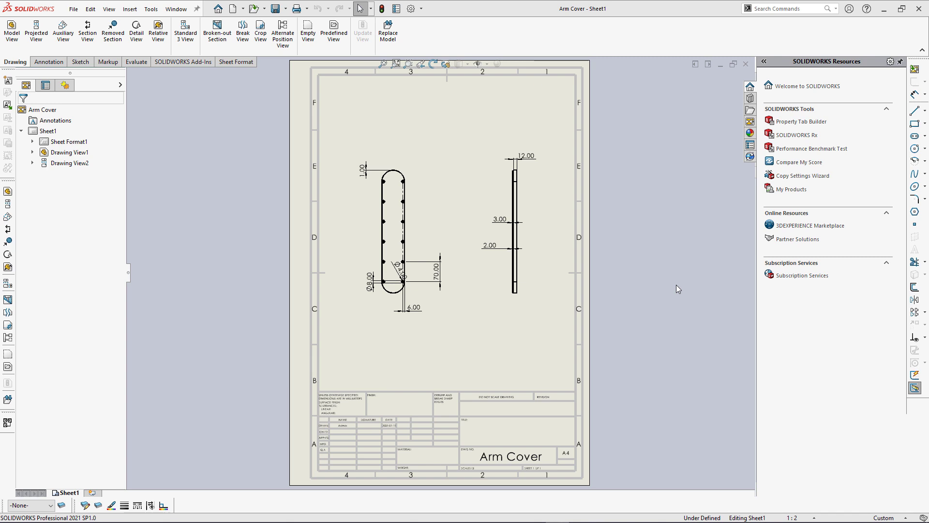
Step: Launch Insert QR Code from Tools > CAD+ > Drawing+ on the Arm Cover drawing
click(152, 9)
mouse_move(245, 103)
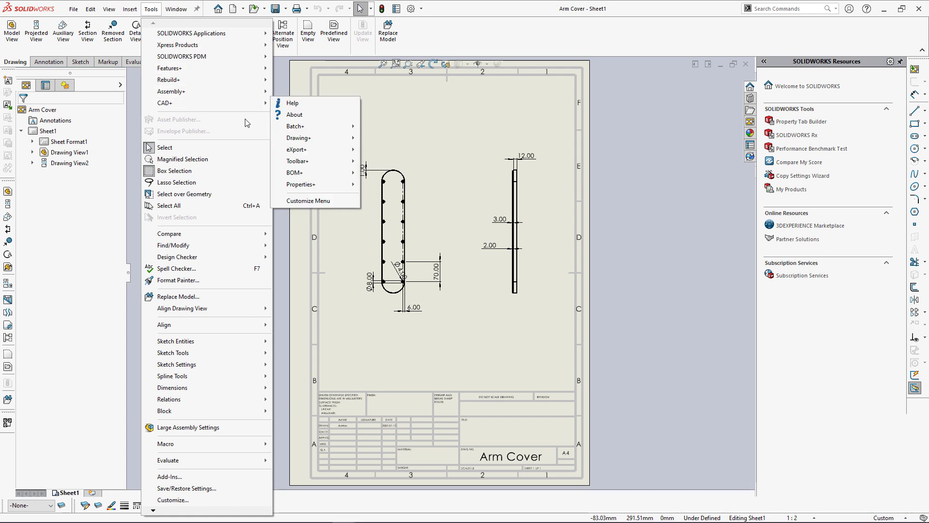
mouse_move(305, 140)
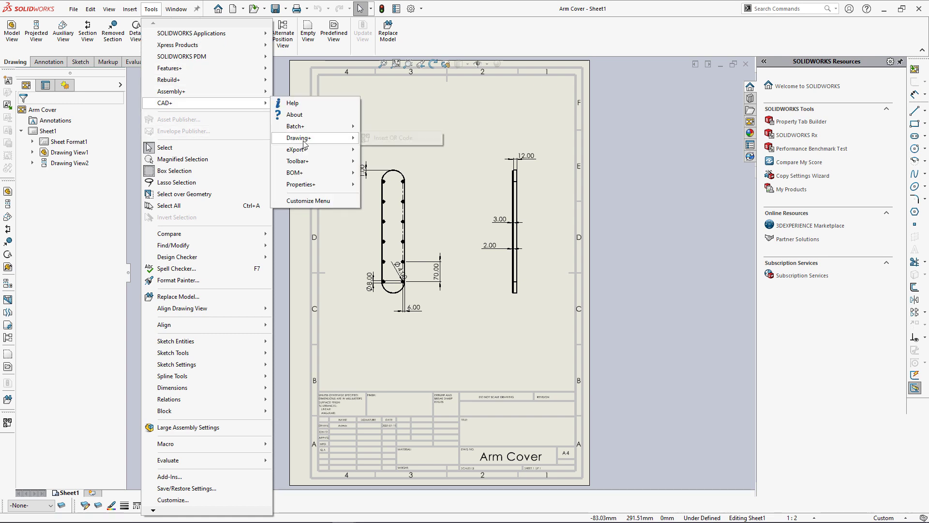
click(384, 139)
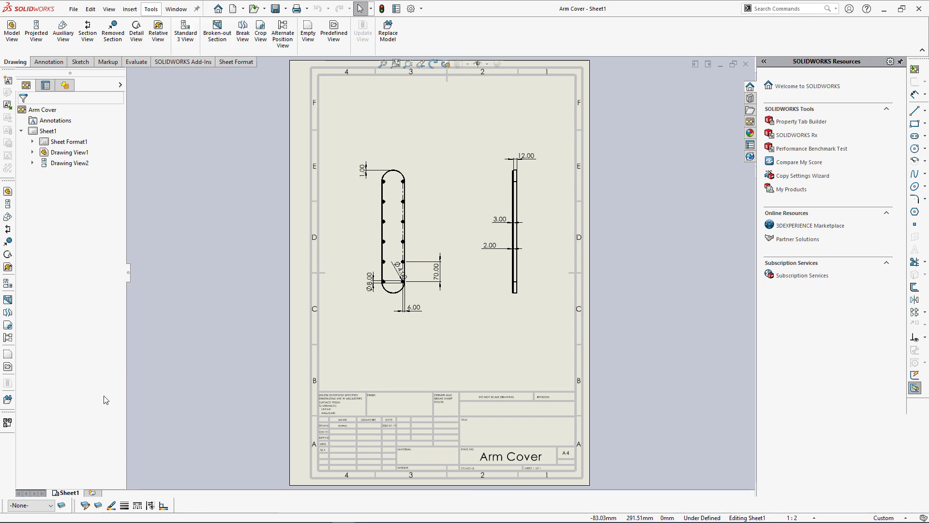
click(8, 424)
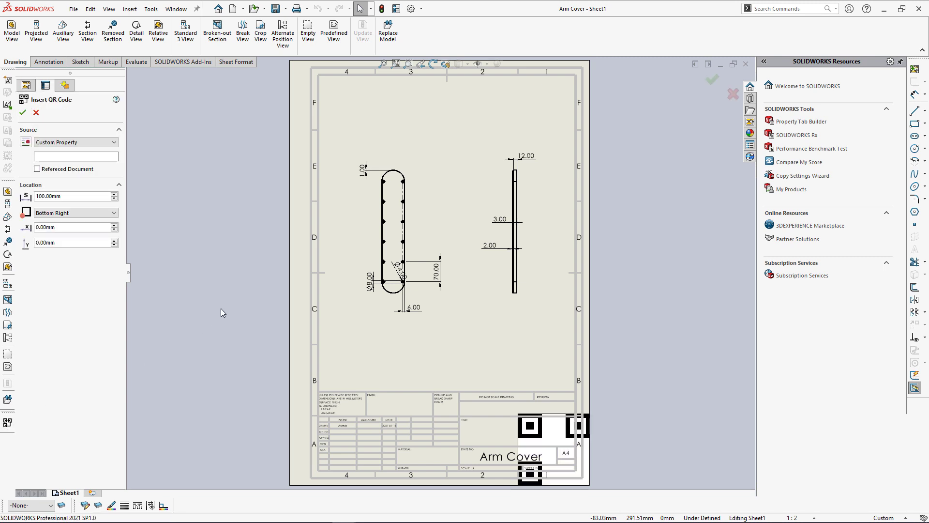
Step: Review the QR code source options and keep Custom Property selected
click(114, 142)
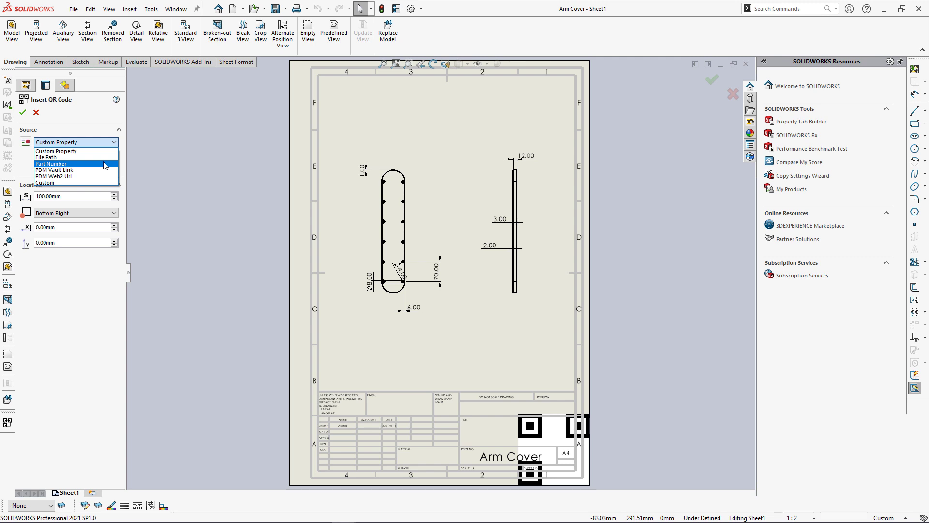
click(96, 151)
Step: Enter the property name 'Description' and set the QR code offsets to X 20 and Y 130
click(95, 156)
text(Desc)
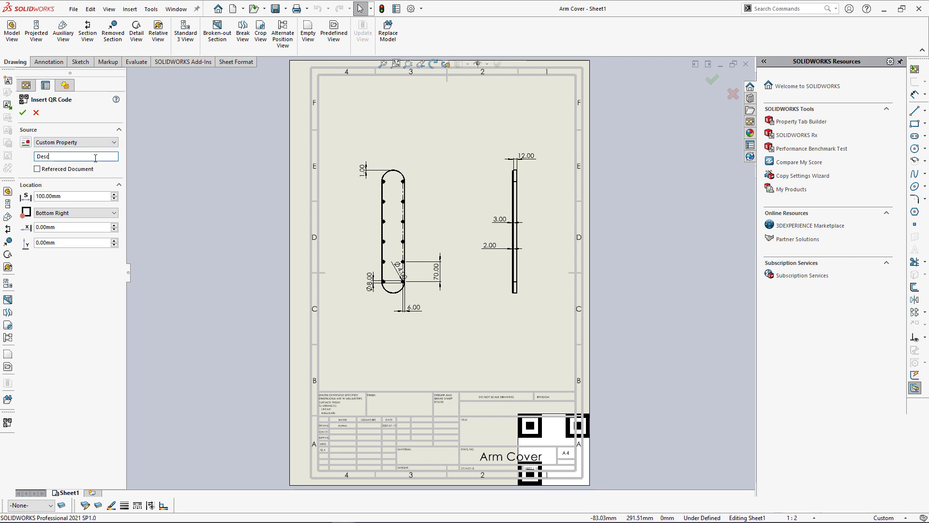
text(ription)
click(113, 225)
click(114, 225)
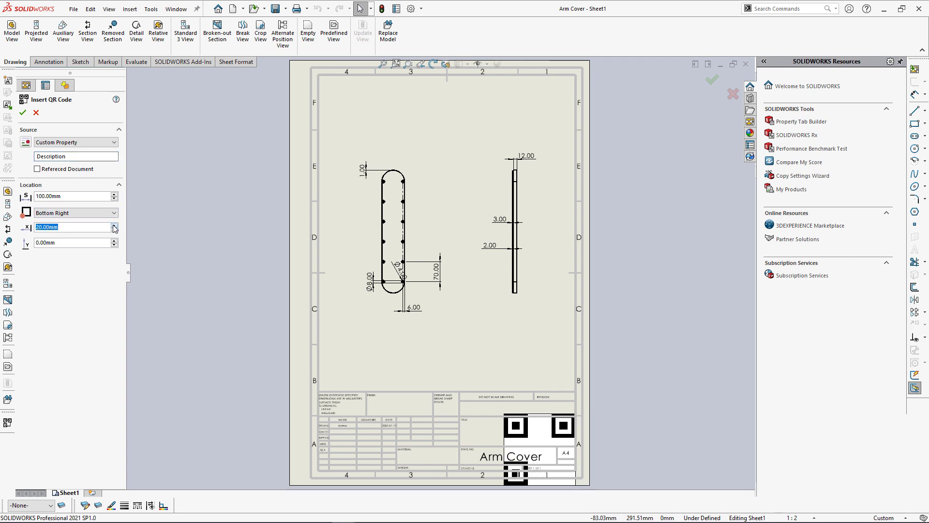
click(114, 241)
click(114, 241)
click(113, 240)
click(114, 240)
click(114, 241)
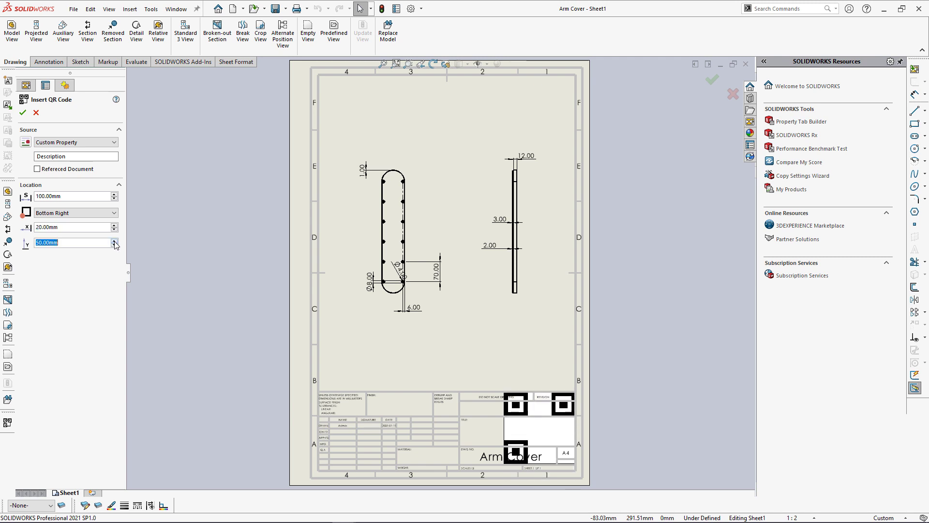
click(114, 240)
click(114, 240)
click(114, 241)
click(114, 240)
click(114, 241)
click(113, 241)
click(114, 240)
click(114, 240)
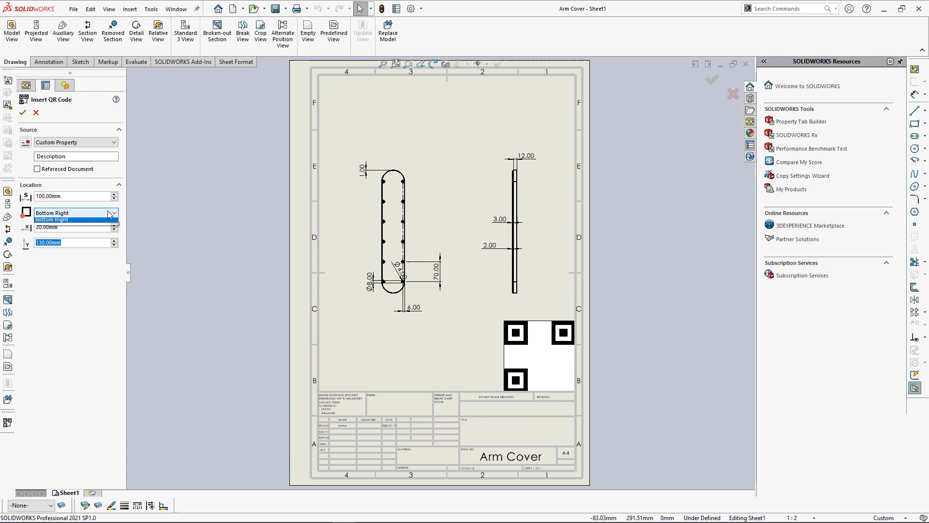
Step: Anchor the QR code to Bottom Left with X raised to 40, and place it
click(110, 213)
click(106, 222)
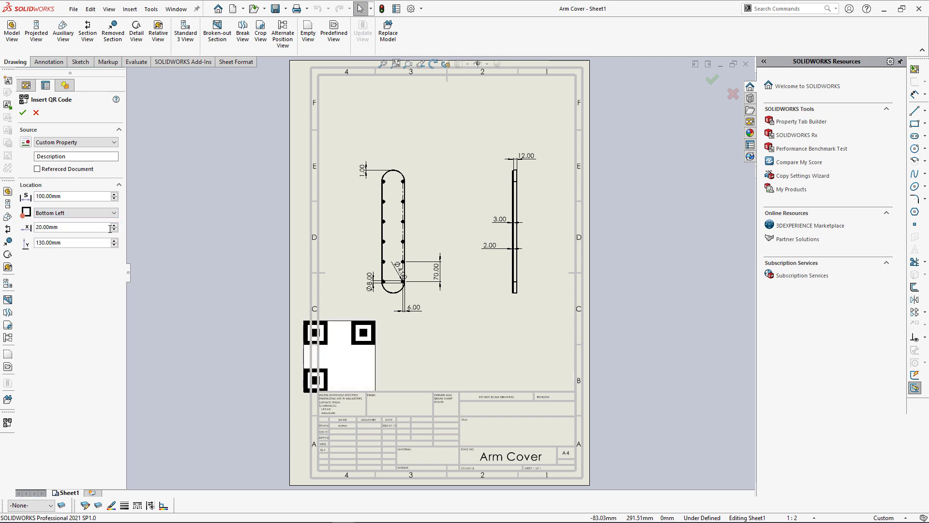
click(115, 225)
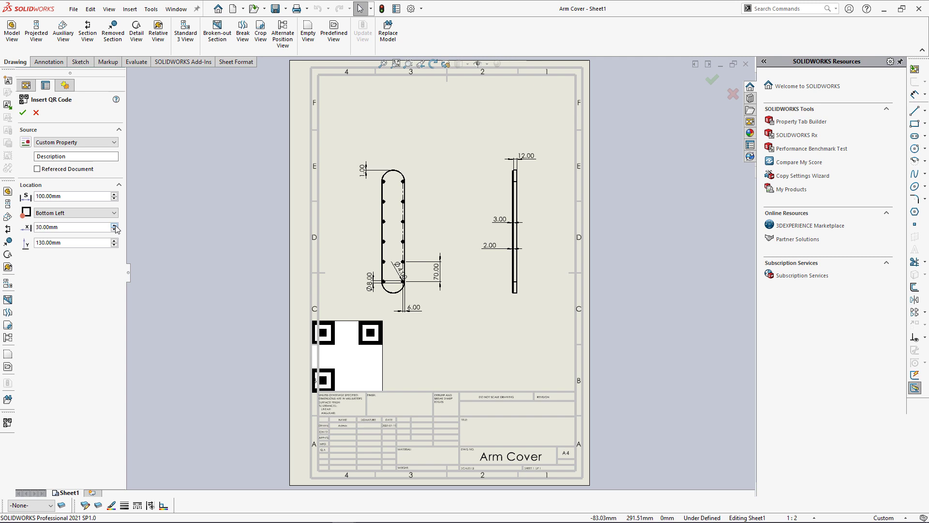
click(115, 225)
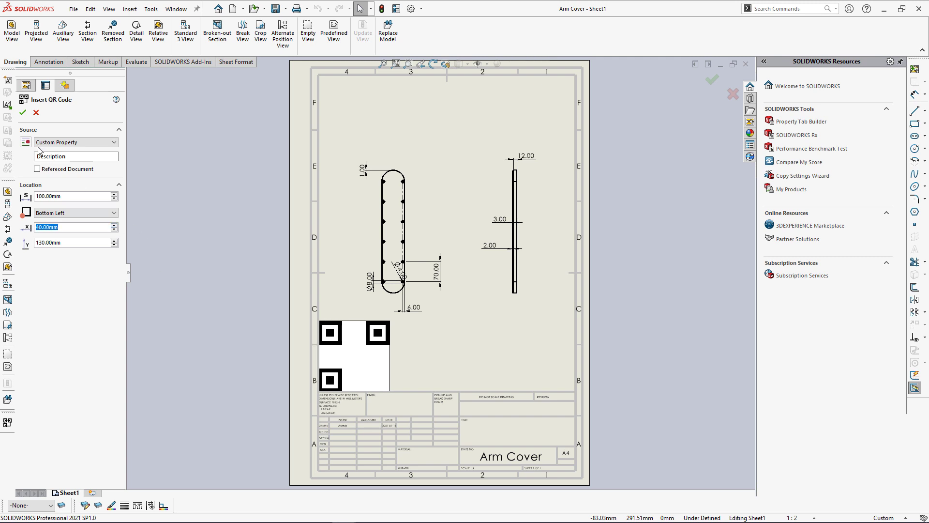
click(23, 114)
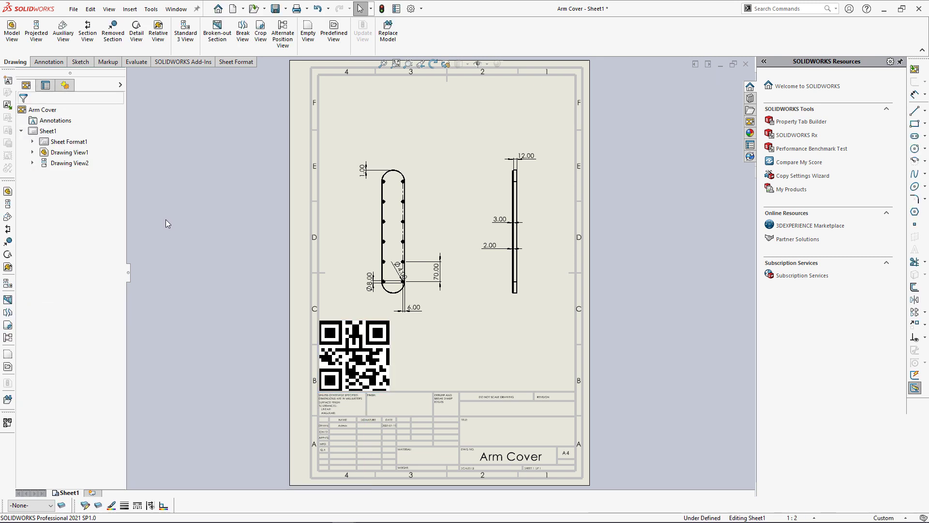
Step: Bring up the print settings for the Arm Cover drawing
click(297, 10)
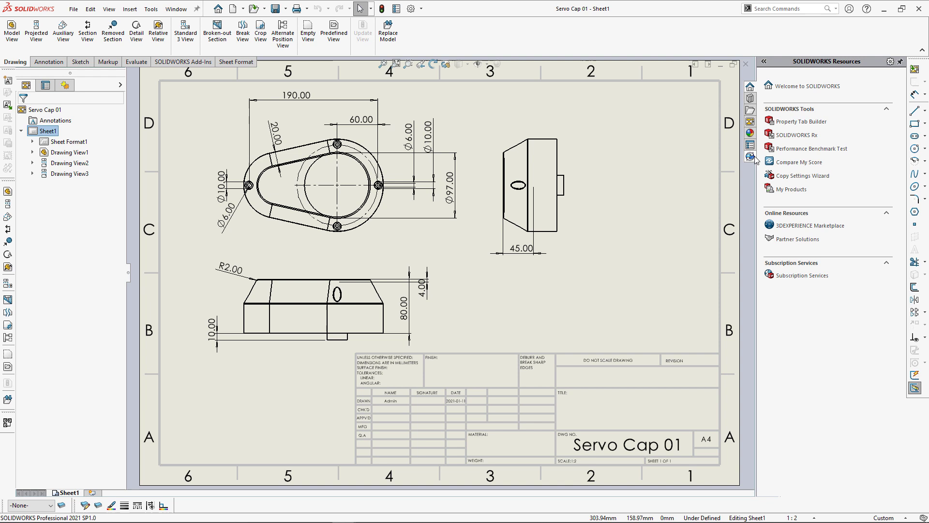
Step: Start a QR code on Servo Cap 01 anchored top right, offset 20 mm each way
click(754, 158)
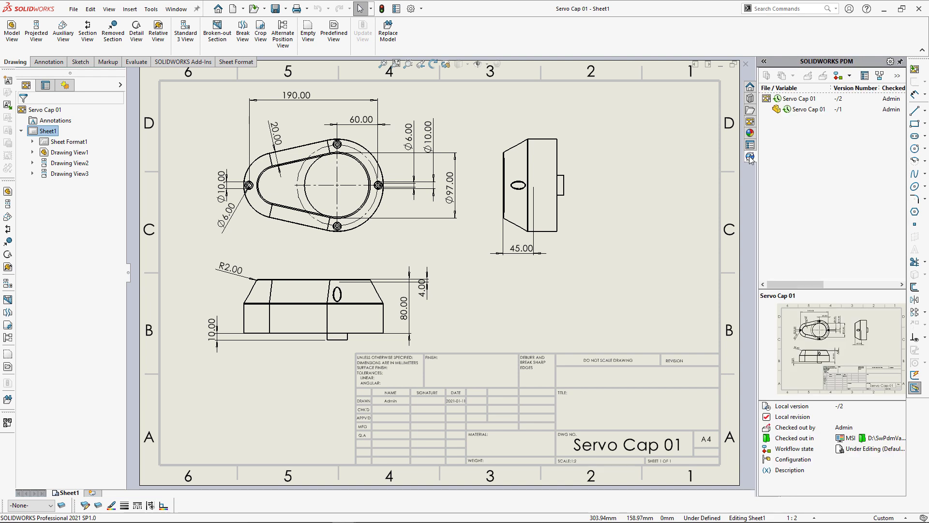
click(8, 423)
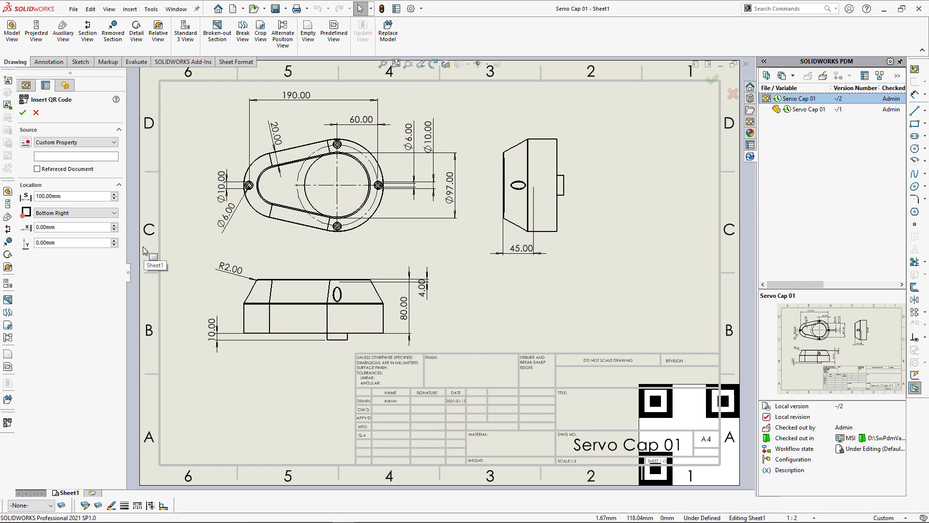
click(113, 213)
click(48, 228)
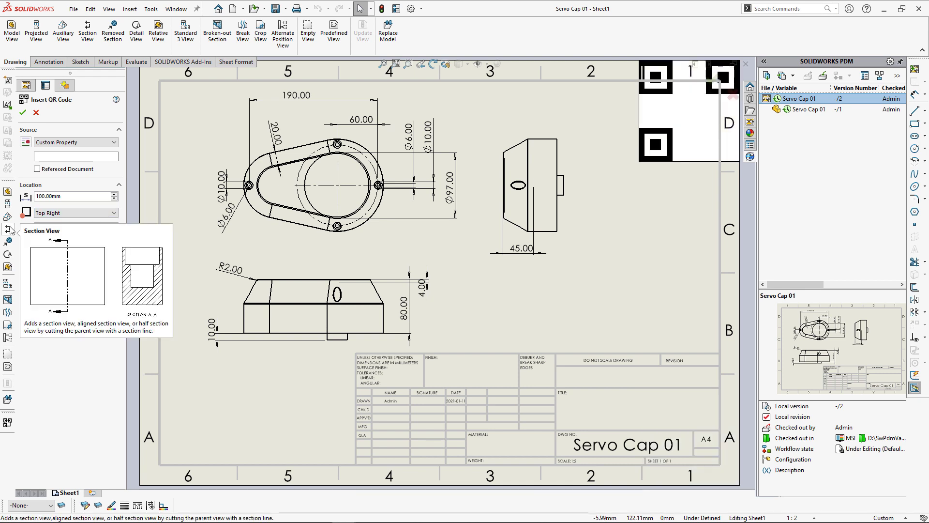
text(20.00mm)
key(Tab)
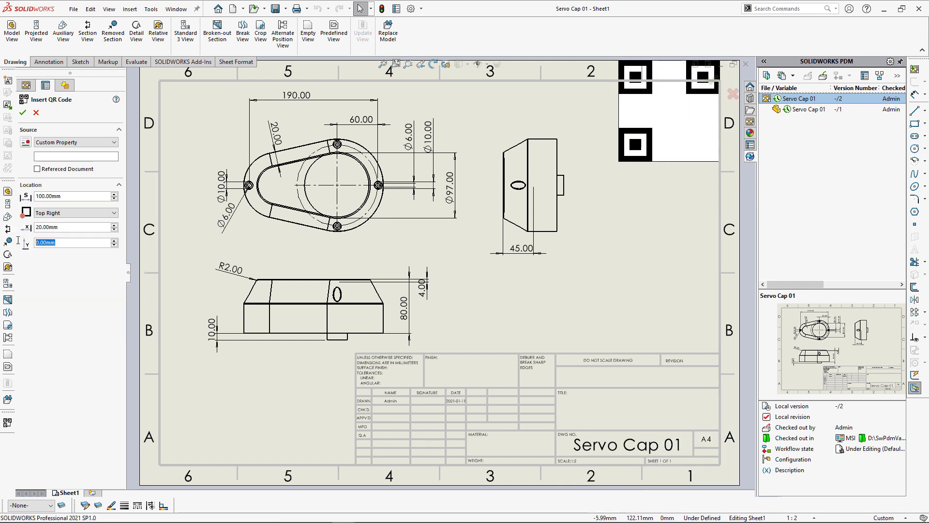
text(20)
click(50, 226)
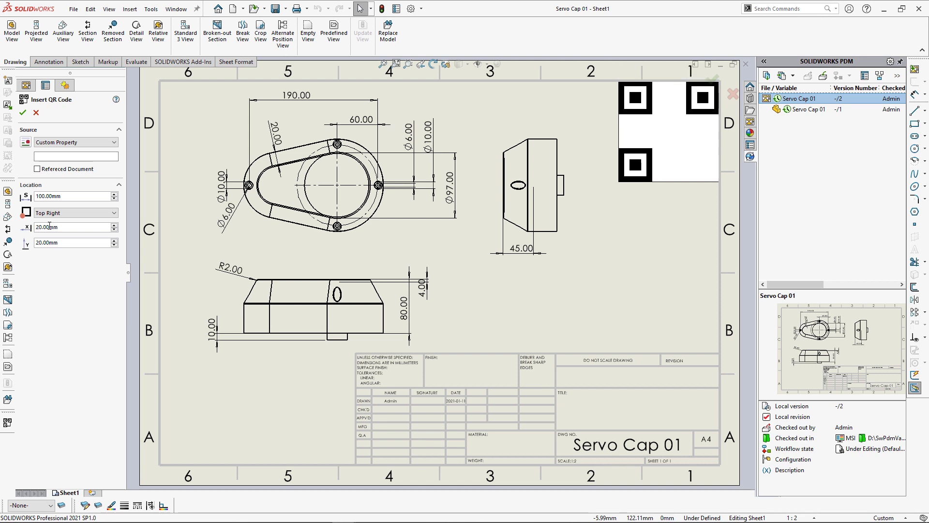
Step: Set the QR code size to 75 and source to PDM Vault Link, then insert it
double_click(75, 197)
text(75)
key(Return)
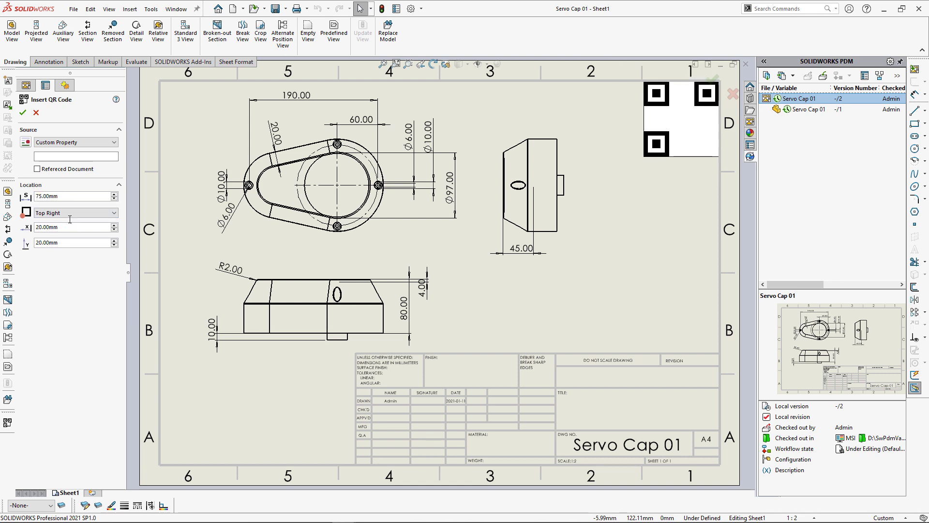
click(98, 146)
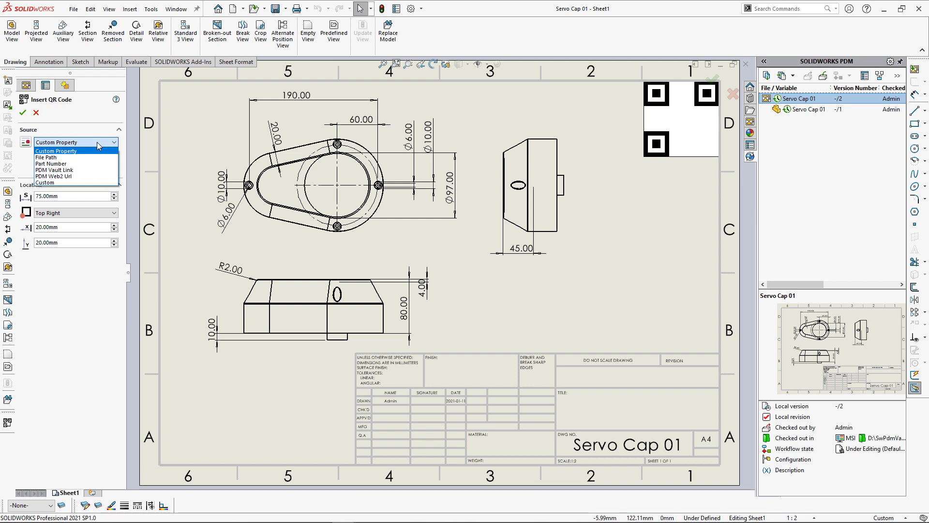
click(85, 170)
click(22, 112)
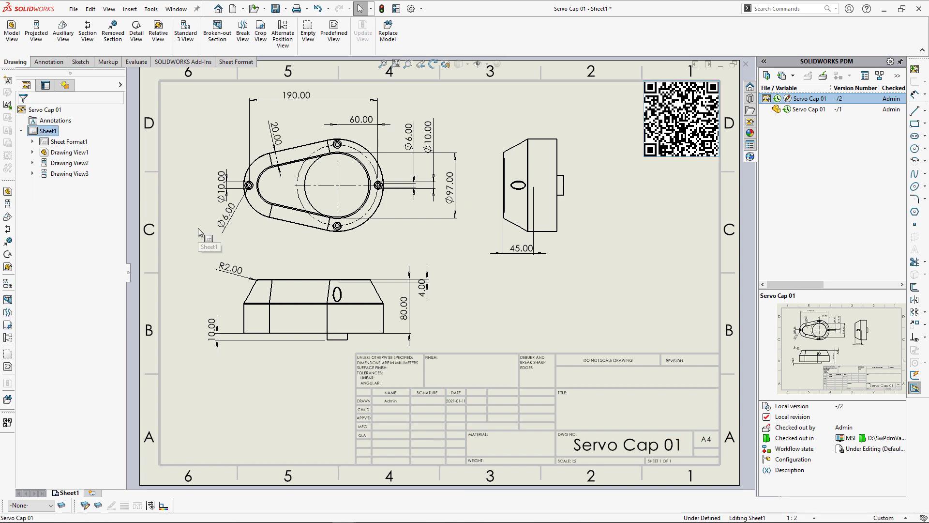
Step: Print the current sheet of the Servo Cap 01 drawing
click(299, 10)
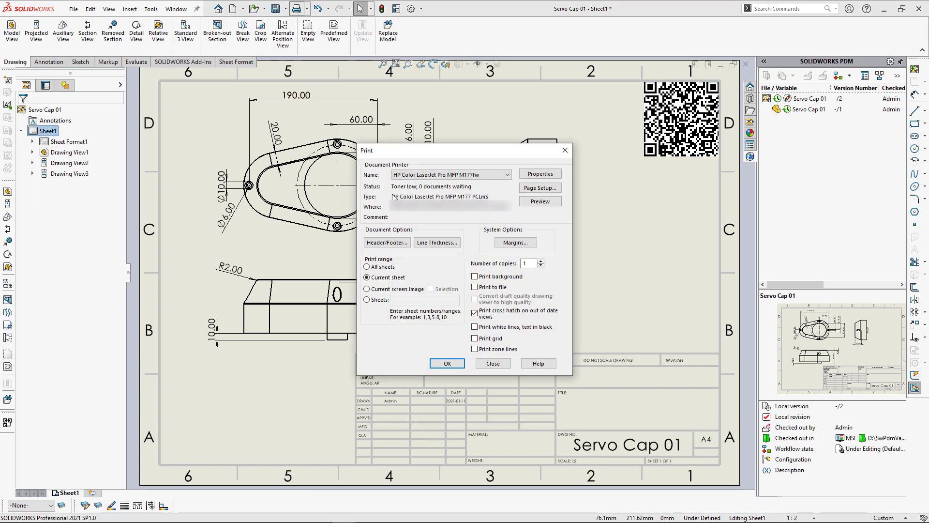
click(447, 363)
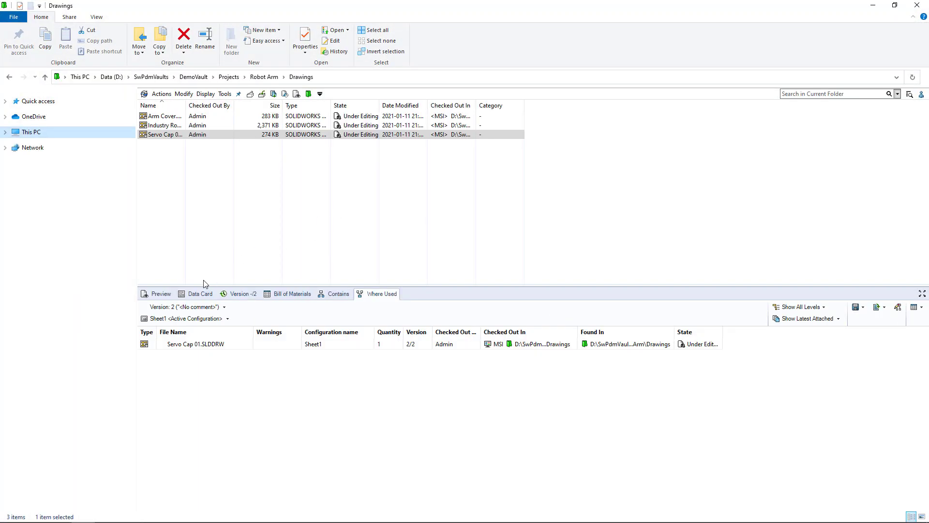
Step: Show the Servo Cap drawing's Preview, then its Contains list of referenced files
click(162, 294)
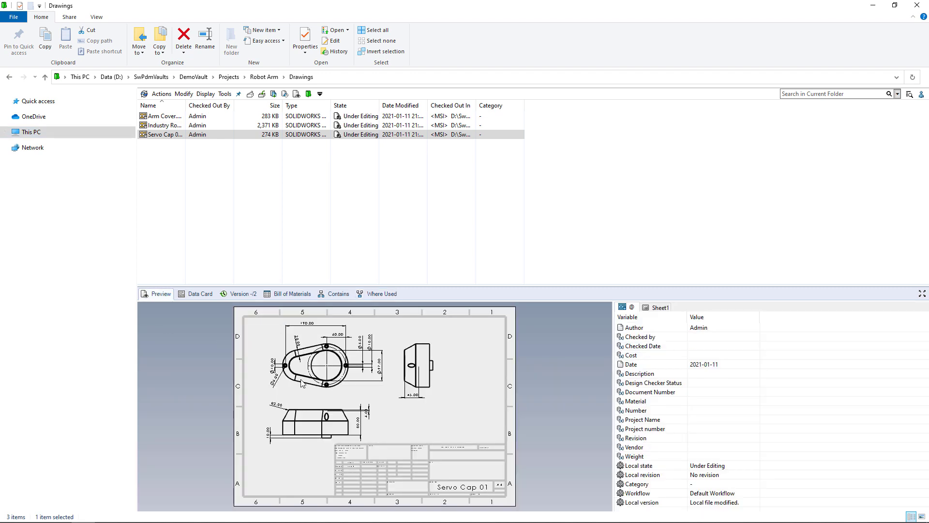
click(338, 293)
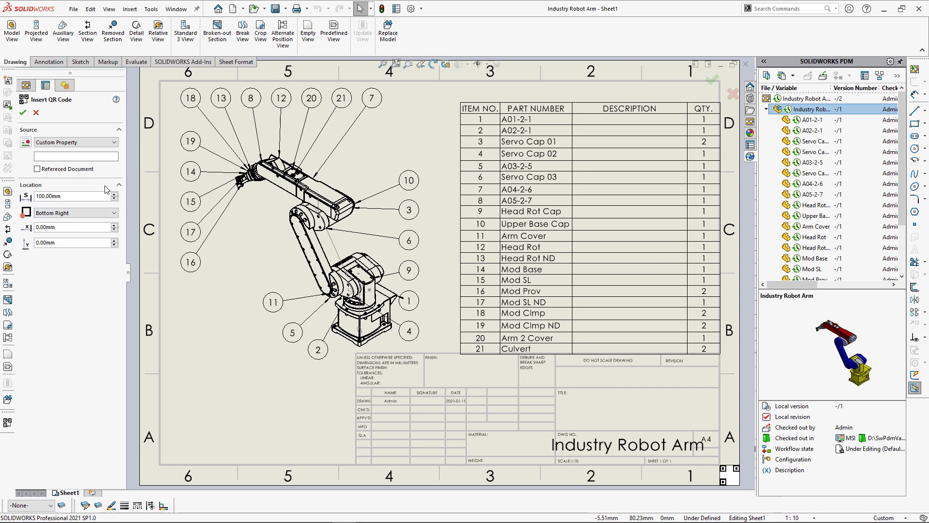
Step: Set the QR code size to 400, anchored Bottom Left with 100 mm X and Y offsets
double_click(49, 196)
text(400)
key(Return)
click(52, 213)
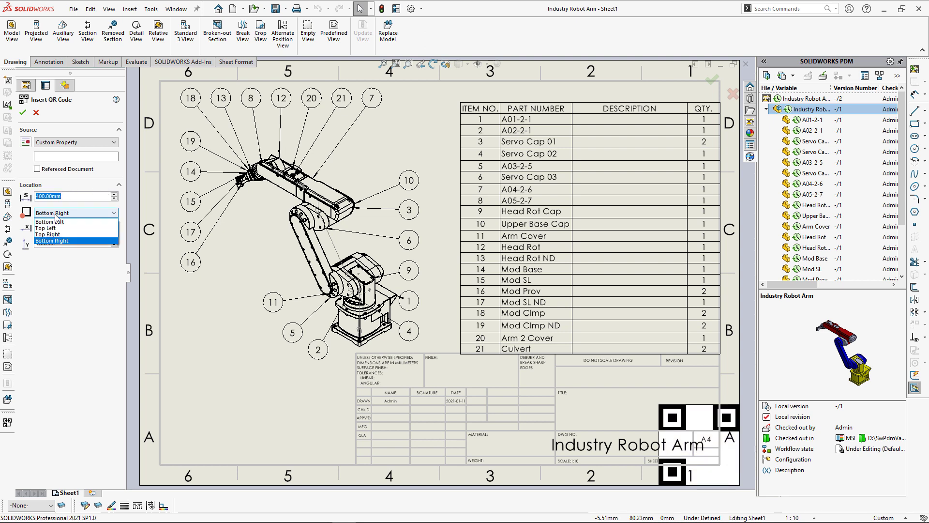
click(58, 223)
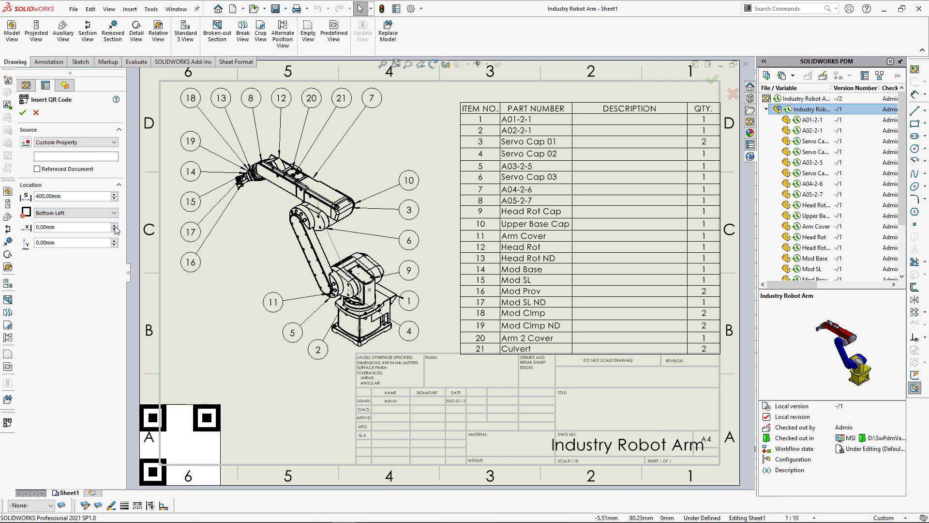
scroll(115, 226, up, 5)
scroll(116, 230, up, 5)
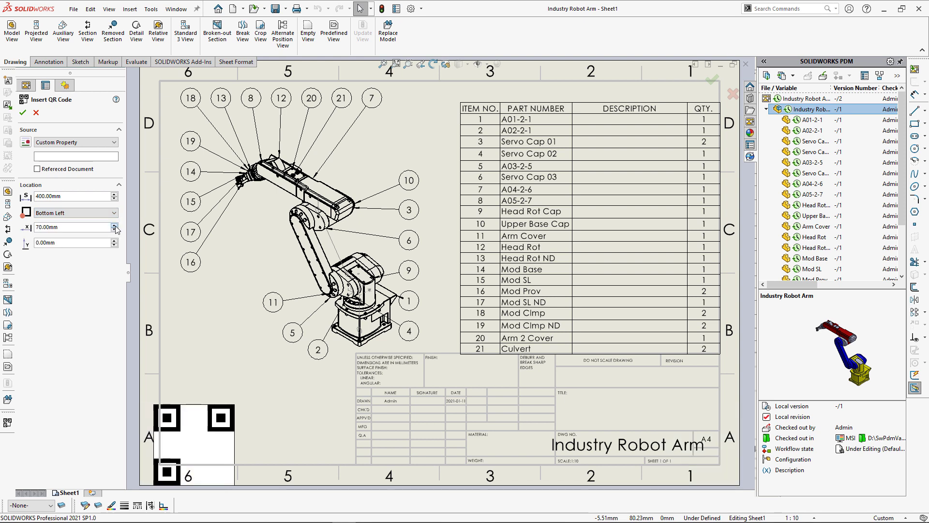
key(Tab)
text(100)
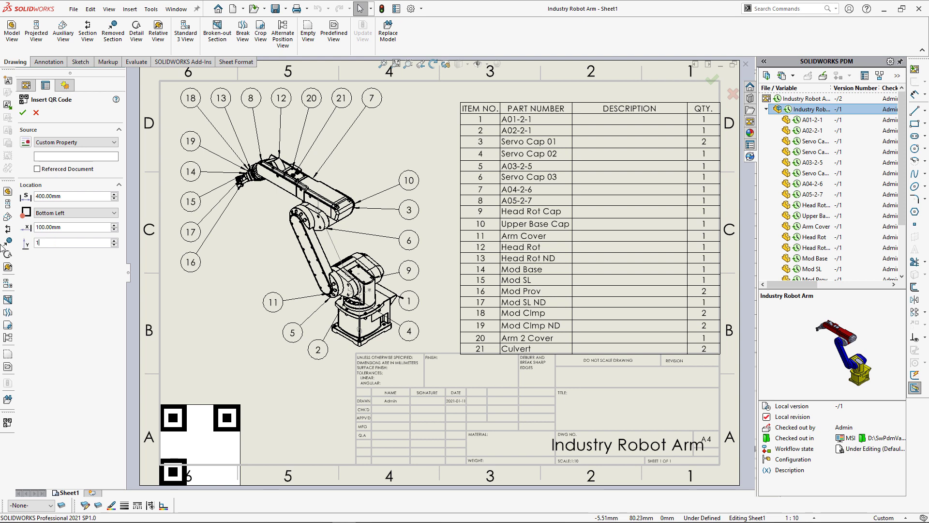
key(Return)
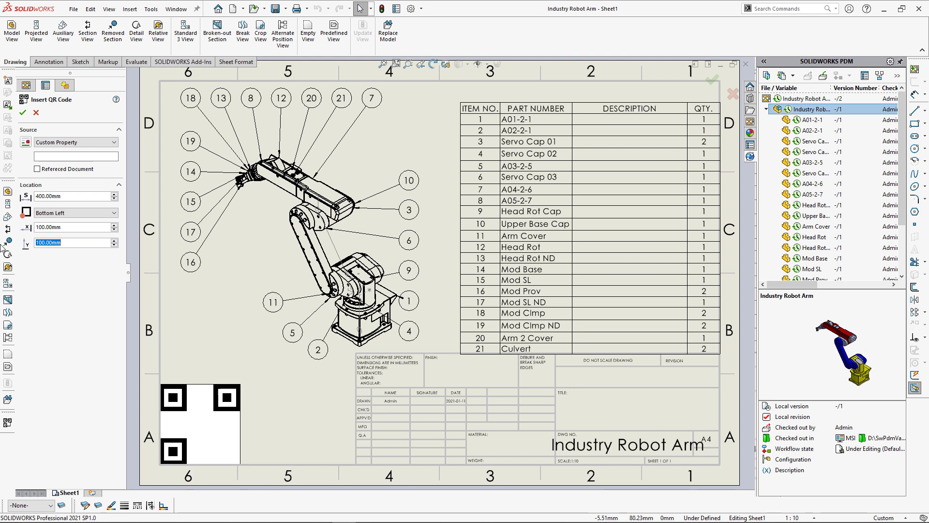
Step: Choose PDM Web2 Url as the QR code source and generate it
click(60, 142)
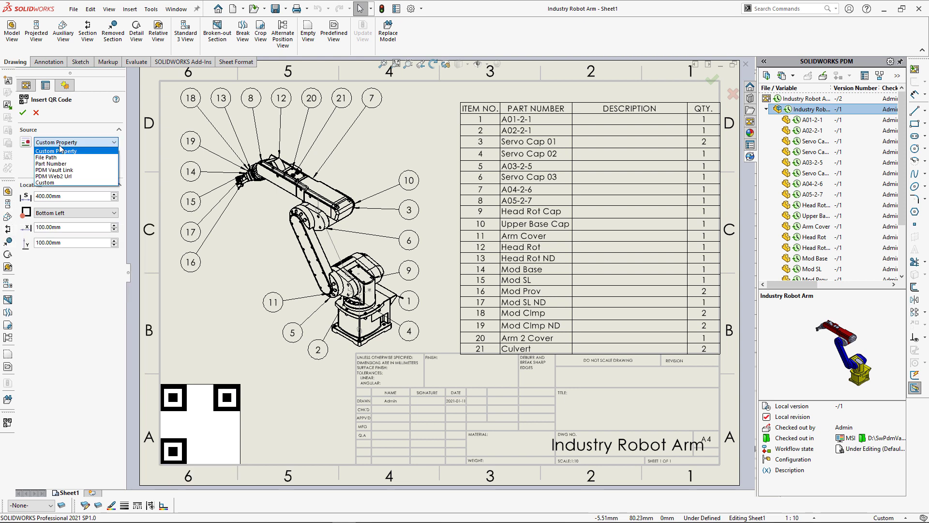
click(54, 176)
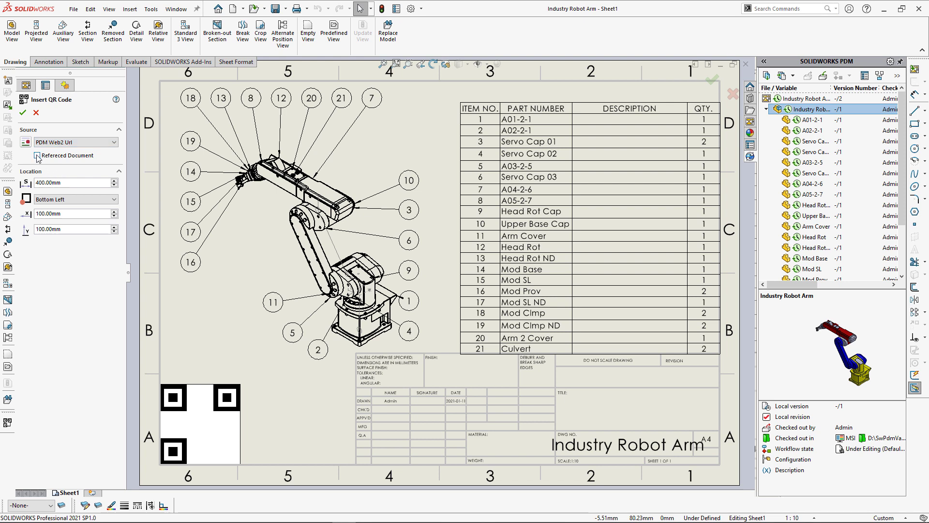
click(23, 113)
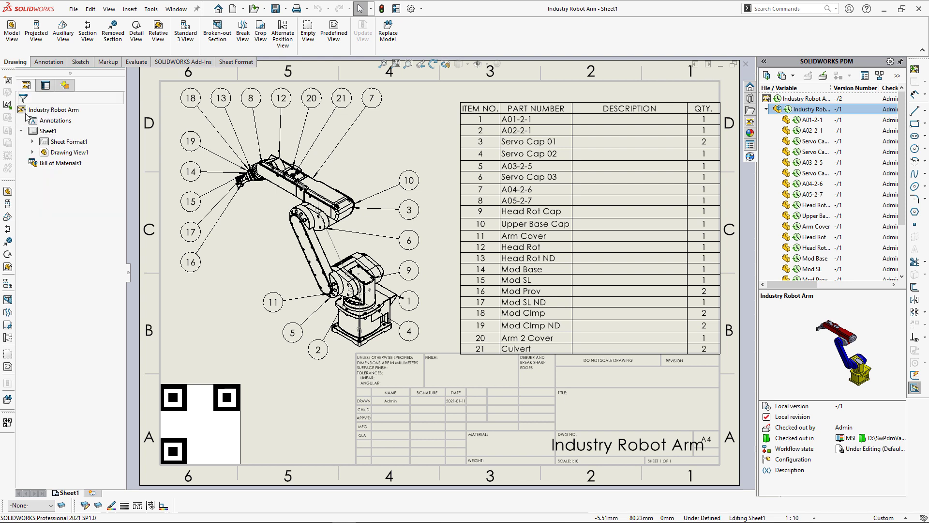
Step: Close the Sketch Picture PropertyManager and bring up the Print dialog
click(24, 112)
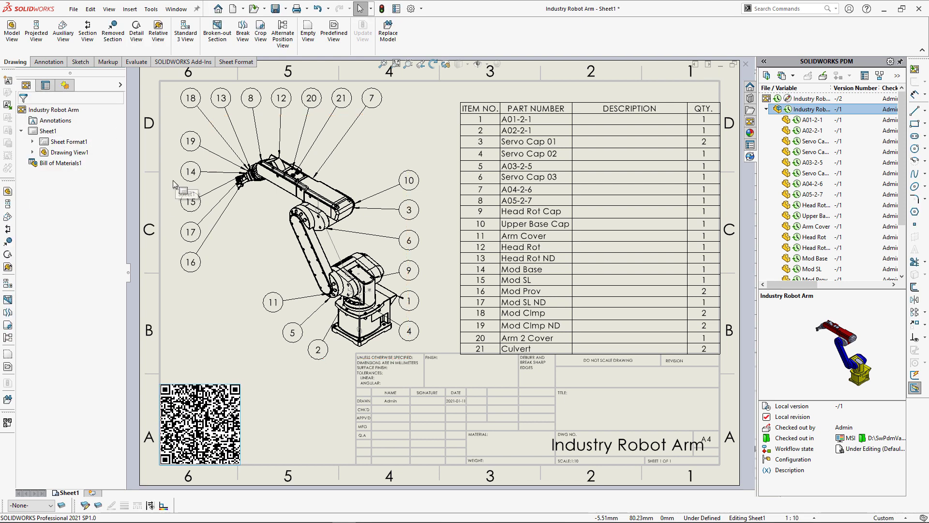
click(297, 8)
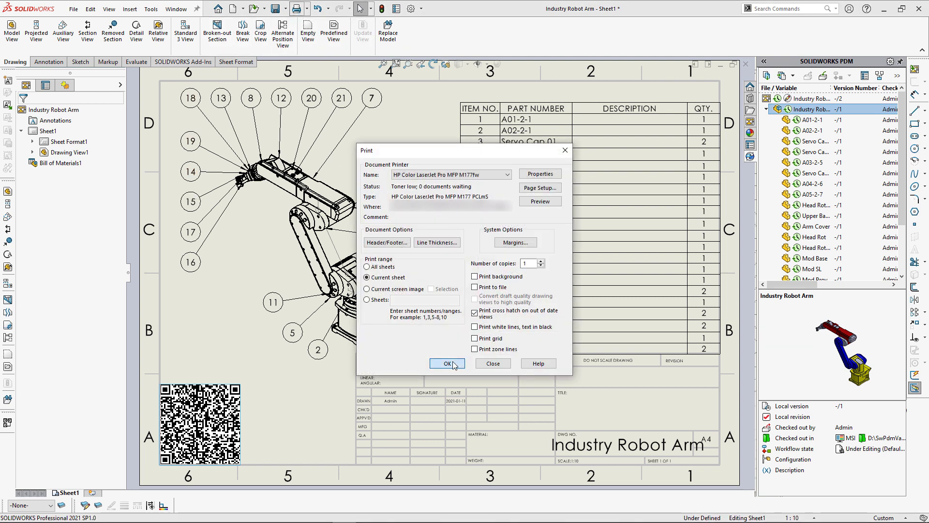